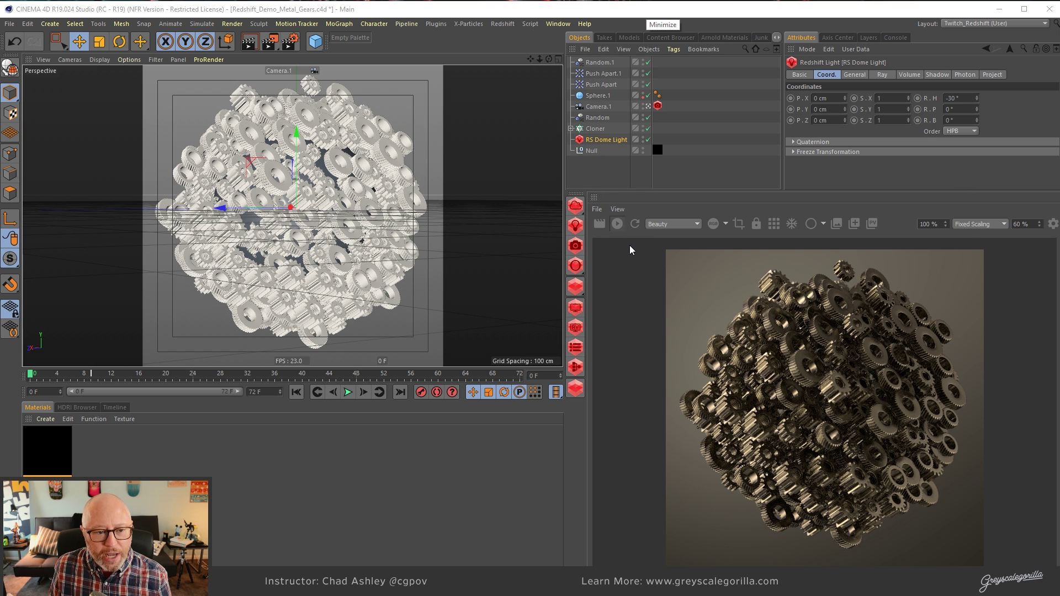
- Show the render view's display settings and switch the display mode to LUT (.cube, .3dl)
{"action": "left_click", "coordinate": [502, 24]}
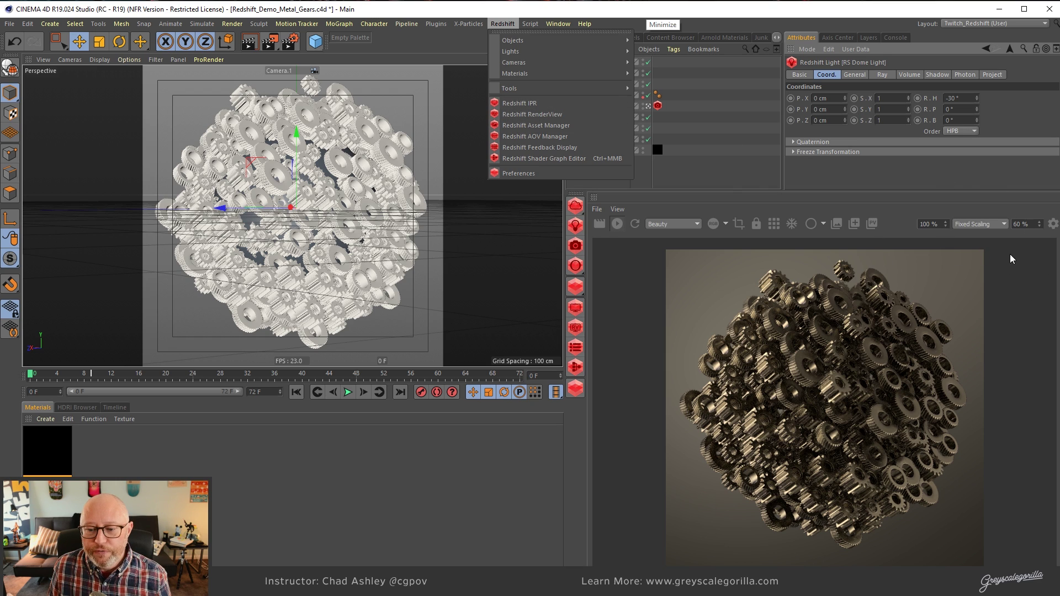
{"action": "left_click", "coordinate": [1054, 228]}
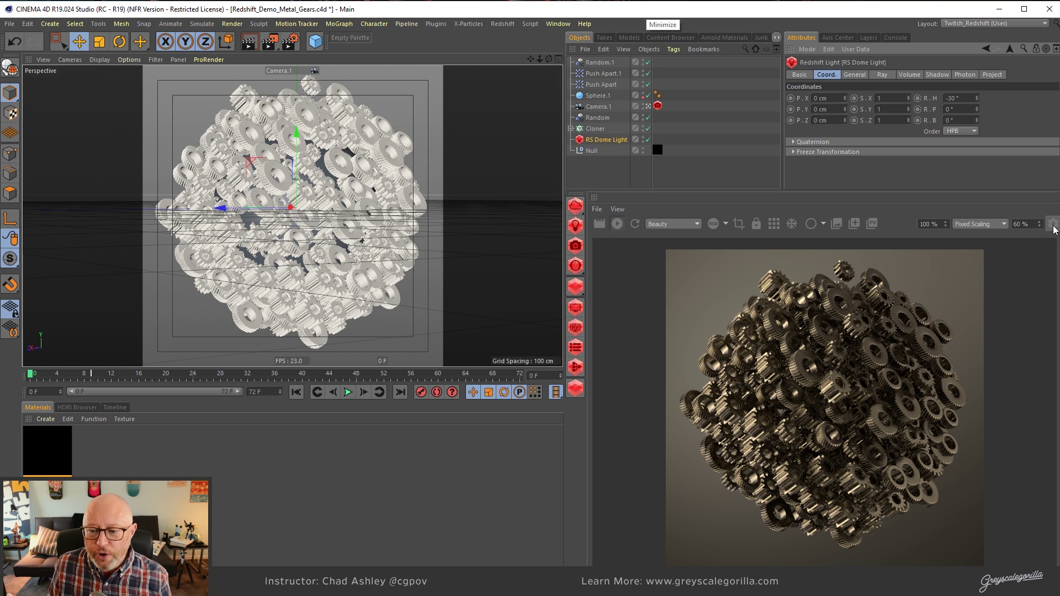
{"action": "left_click", "coordinate": [1054, 226]}
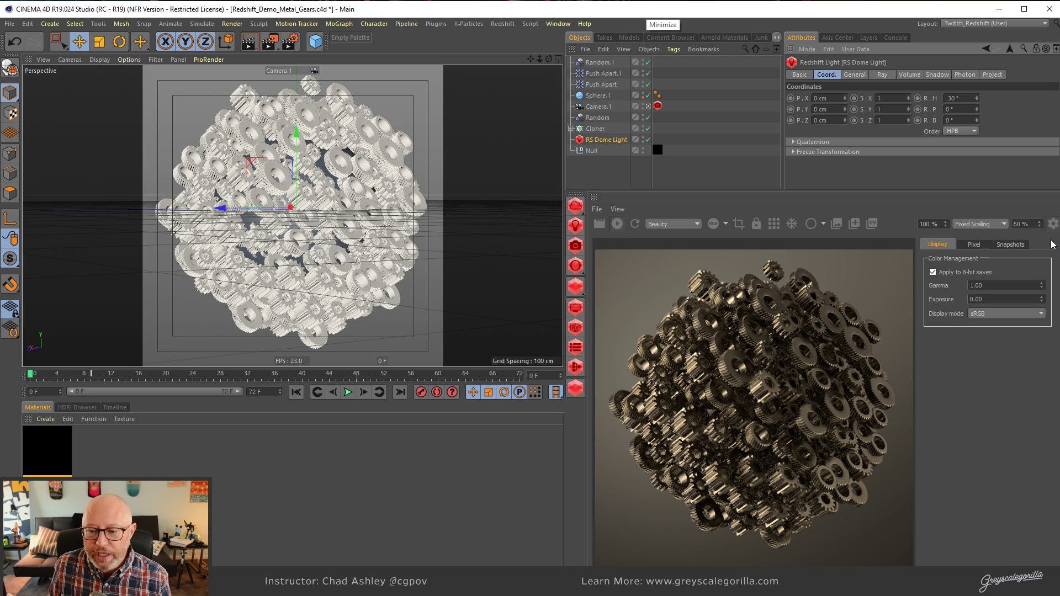
{"action": "left_click", "coordinate": [992, 315]}
{"action": "left_click", "coordinate": [993, 331]}
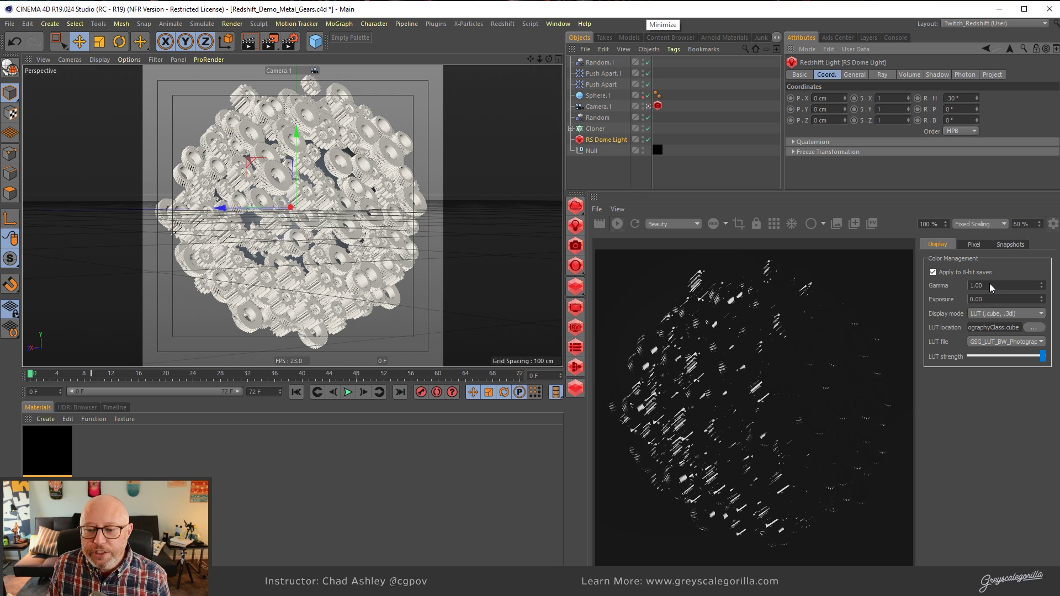
- Set the render view's display gamma to 2.2
{"action": "double_click", "coordinate": [988, 286]}
{"action": "type", "text": "2.2"}
{"action": "key", "text": "Return"}
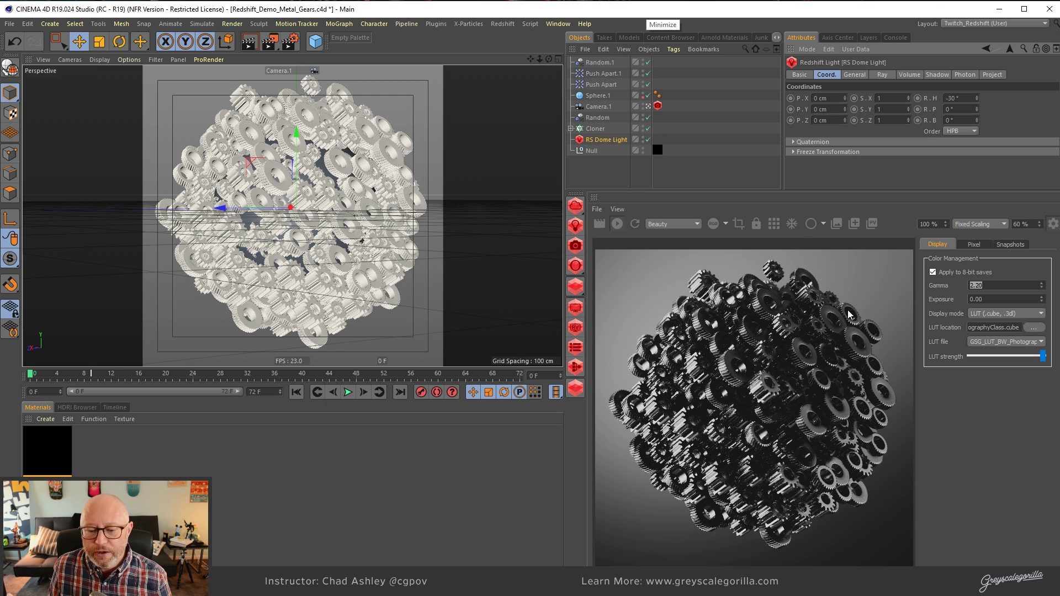
- Load GSG_LUT_Everyday_AgeofAquarius.cube from the CUBE folder of 02_Everyday as the render view's LUT
{"action": "left_click", "coordinate": [1035, 328]}
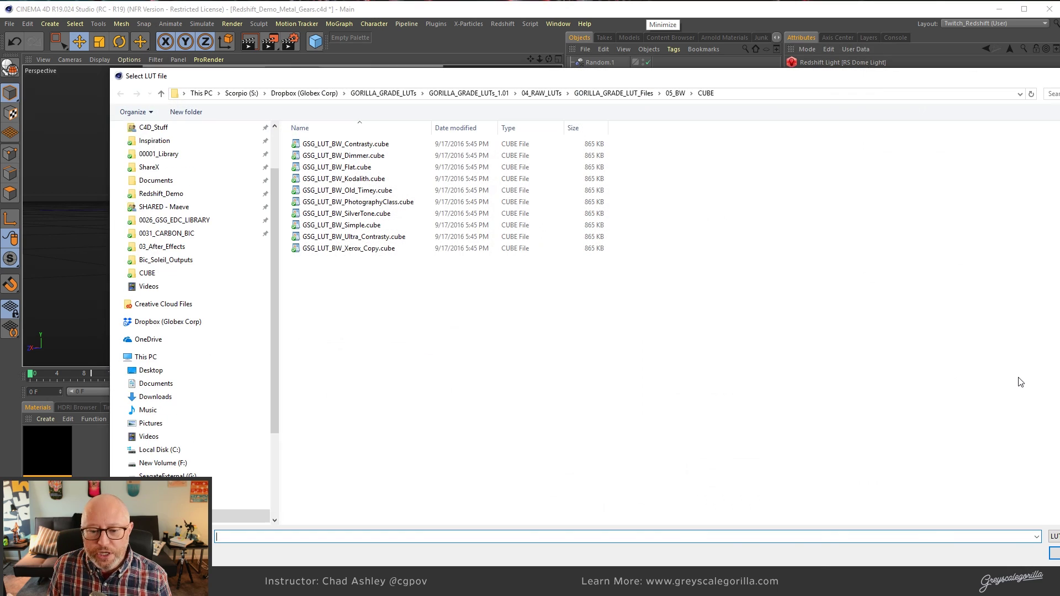
{"action": "left_click", "coordinate": [541, 94]}
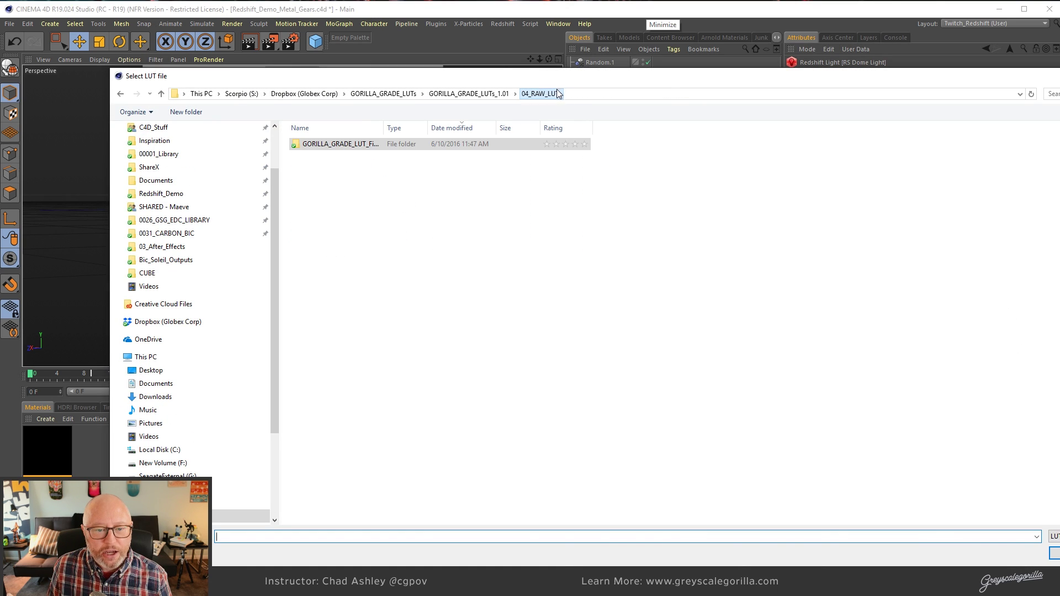
{"action": "double_click", "coordinate": [326, 146]}
{"action": "double_click", "coordinate": [322, 157]}
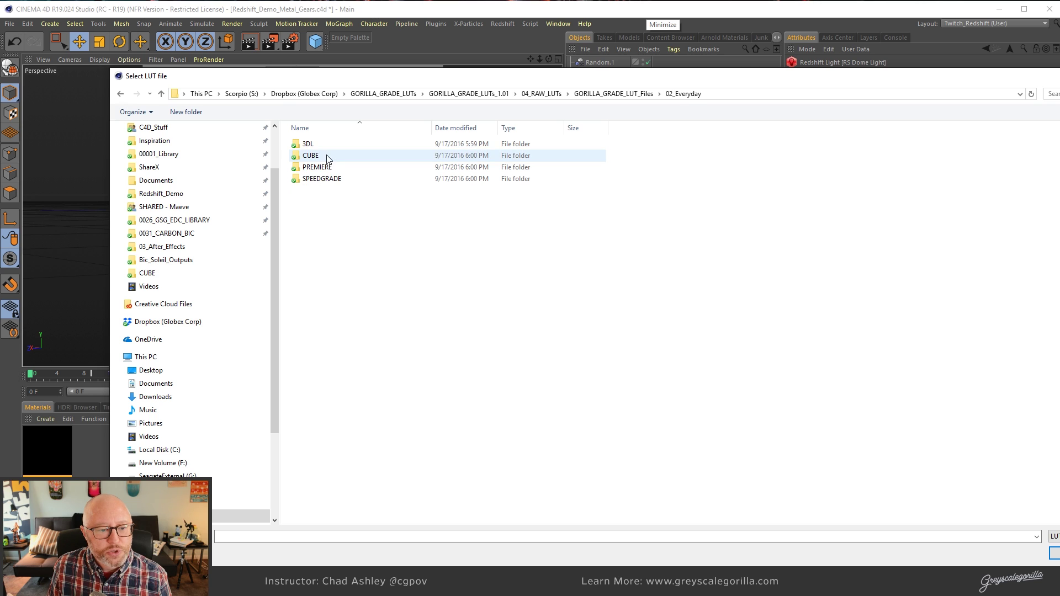
{"action": "double_click", "coordinate": [325, 156]}
{"action": "left_click", "coordinate": [330, 144]}
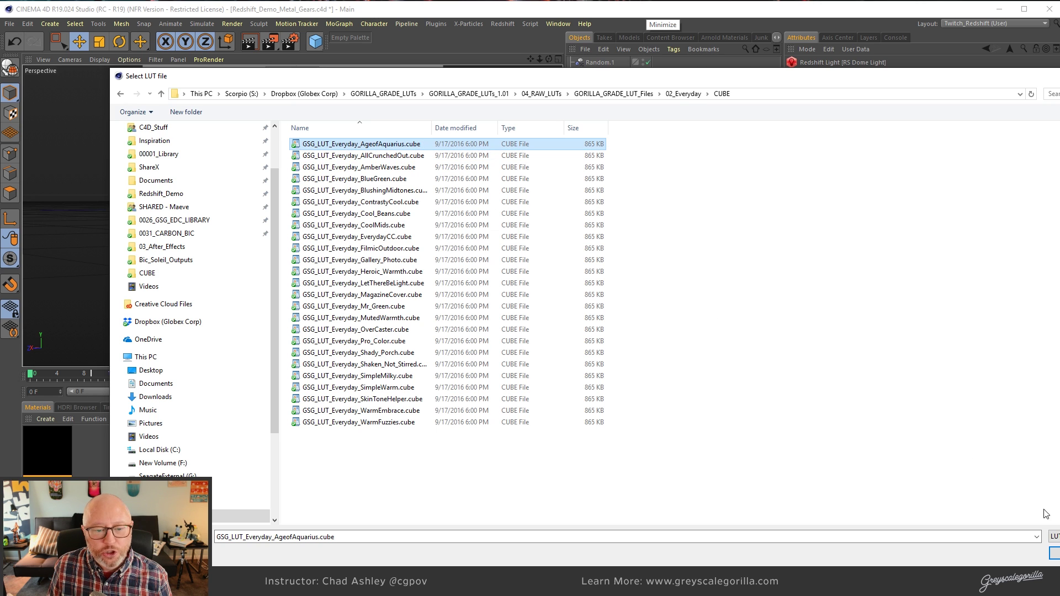
{"action": "key", "text": "Return"}
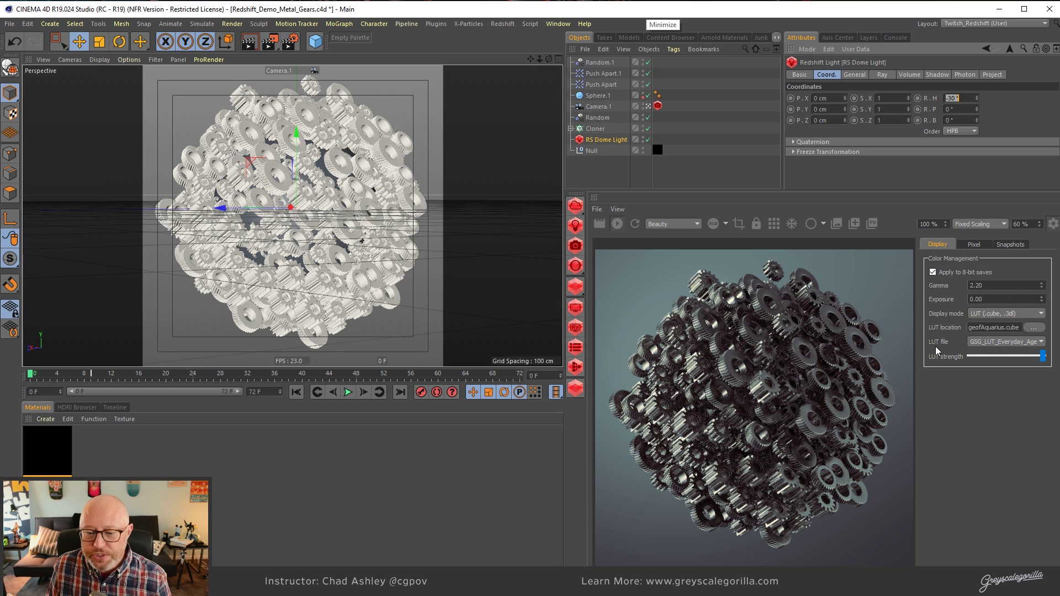
- Preview the Everyday LUTs AllCrunchedOut and BlueGreen on the render, and settle on Cool_Beans
{"action": "left_click", "coordinate": [1018, 342]}
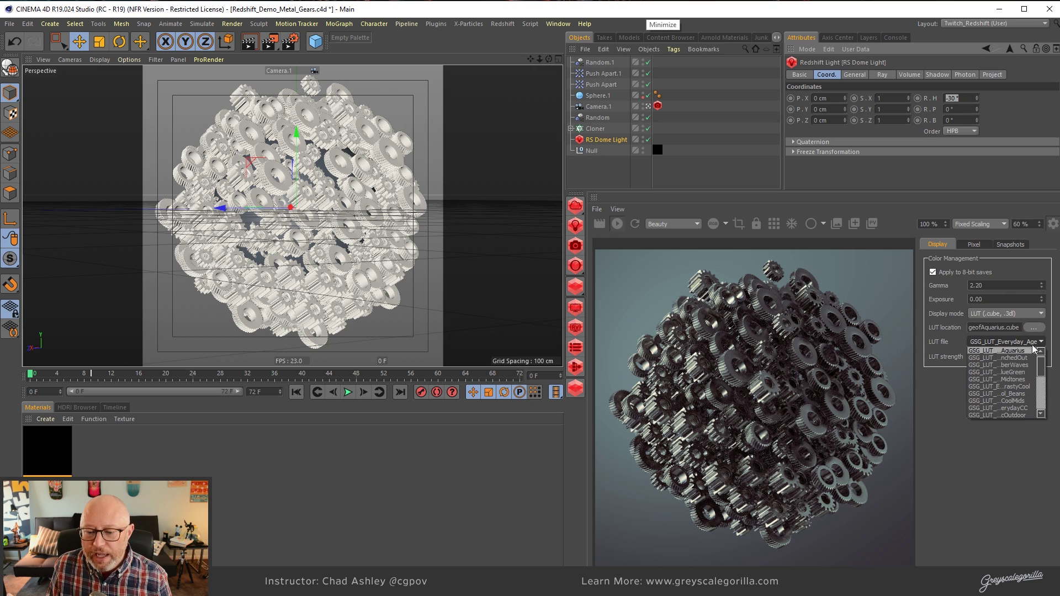
{"action": "mouse_move", "coordinate": [1043, 367]}
{"action": "left_mouse_down"}
{"action": "mouse_move", "coordinate": [1043, 411]}
{"action": "mouse_move", "coordinate": [1042, 361]}
{"action": "left_mouse_up"}
{"action": "left_click", "coordinate": [1017, 358]}
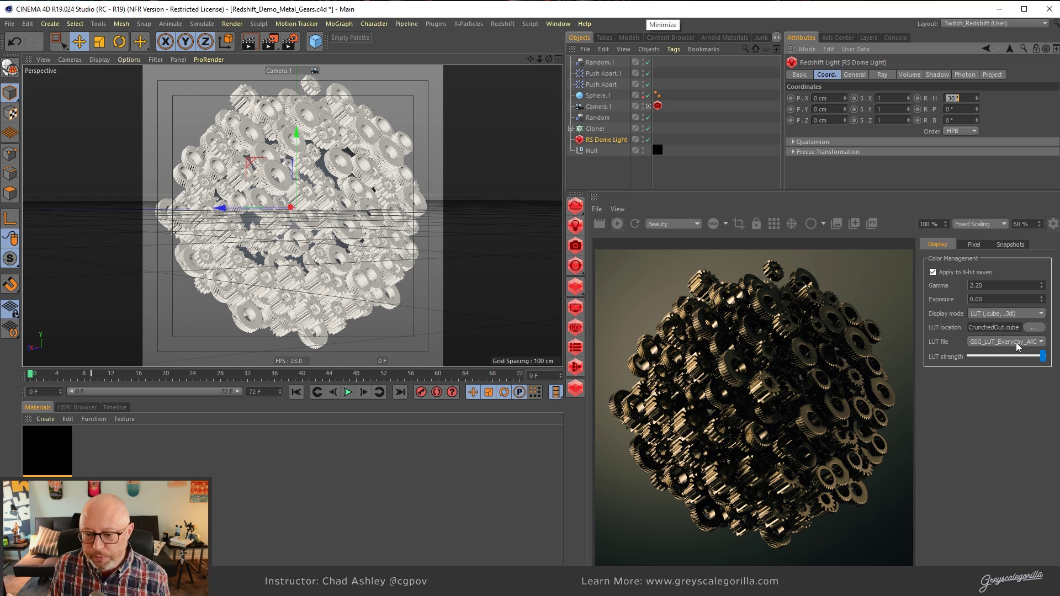
{"action": "scroll", "coordinate": [1017, 346], "scroll_direction": "down", "scroll_amount": 1}
{"action": "scroll", "coordinate": [1017, 351], "scroll_direction": "down", "scroll_amount": 1}
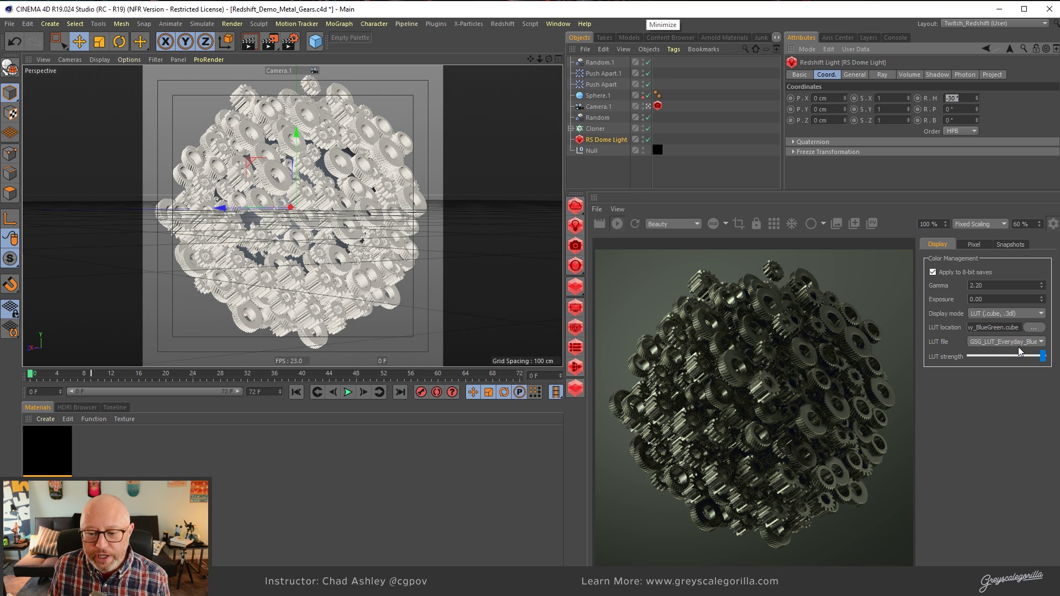
{"action": "scroll", "coordinate": [1020, 351], "scroll_direction": "down", "scroll_amount": 1}
{"action": "scroll", "coordinate": [1019, 349], "scroll_direction": "down", "scroll_amount": 1}
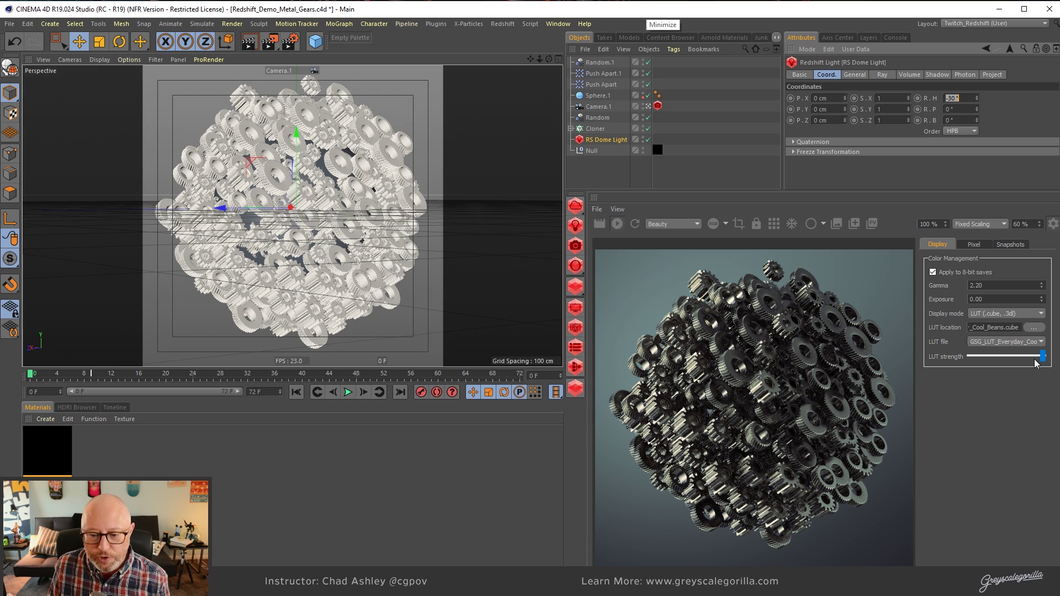
- Lower the LUT strength to its minimum to compare with the ungraded render, and restore it to full
{"action": "left_click_drag", "start_coordinate": [1035, 360], "coordinate": [972, 358]}
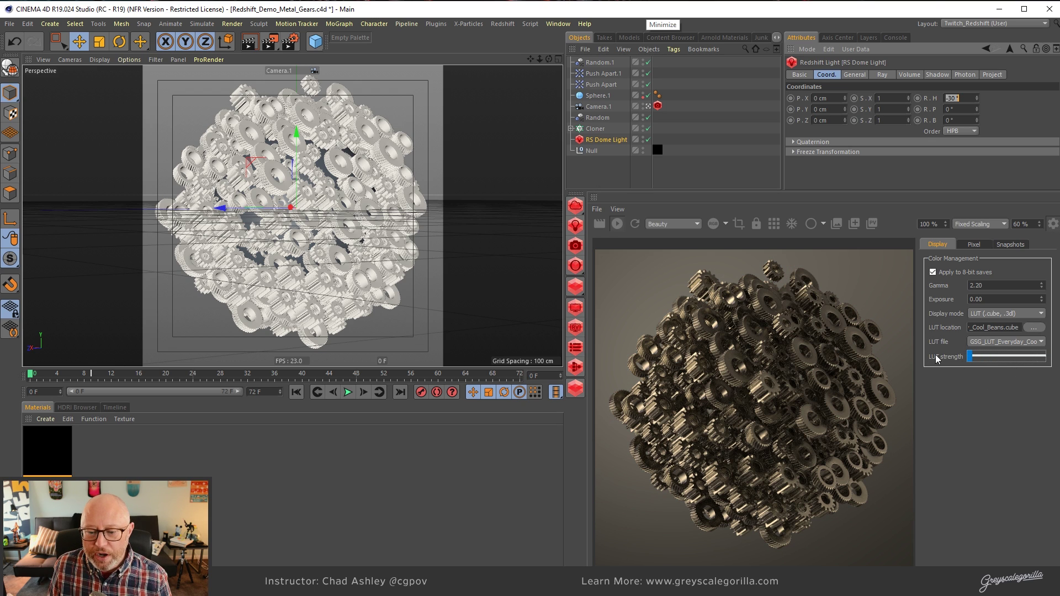
{"action": "mouse_move", "coordinate": [973, 358]}
{"action": "left_mouse_down"}
{"action": "mouse_move", "coordinate": [1042, 357]}
{"action": "mouse_move", "coordinate": [970, 357]}
{"action": "left_mouse_up"}
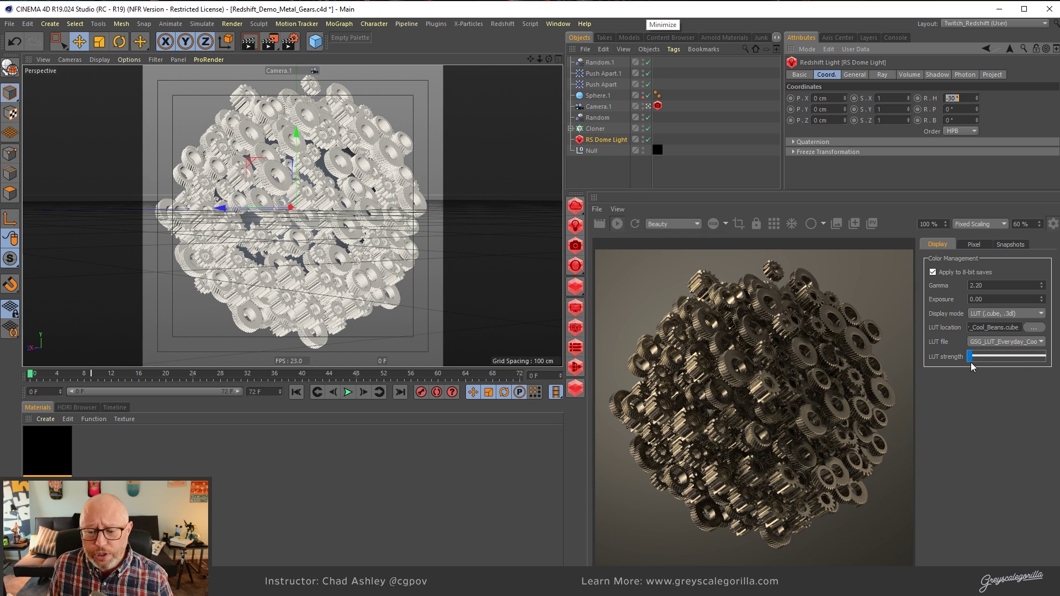
{"action": "mouse_move", "coordinate": [971, 358]}
{"action": "left_mouse_down"}
{"action": "mouse_move", "coordinate": [1036, 358]}
{"action": "mouse_move", "coordinate": [969, 357]}
{"action": "left_mouse_up"}
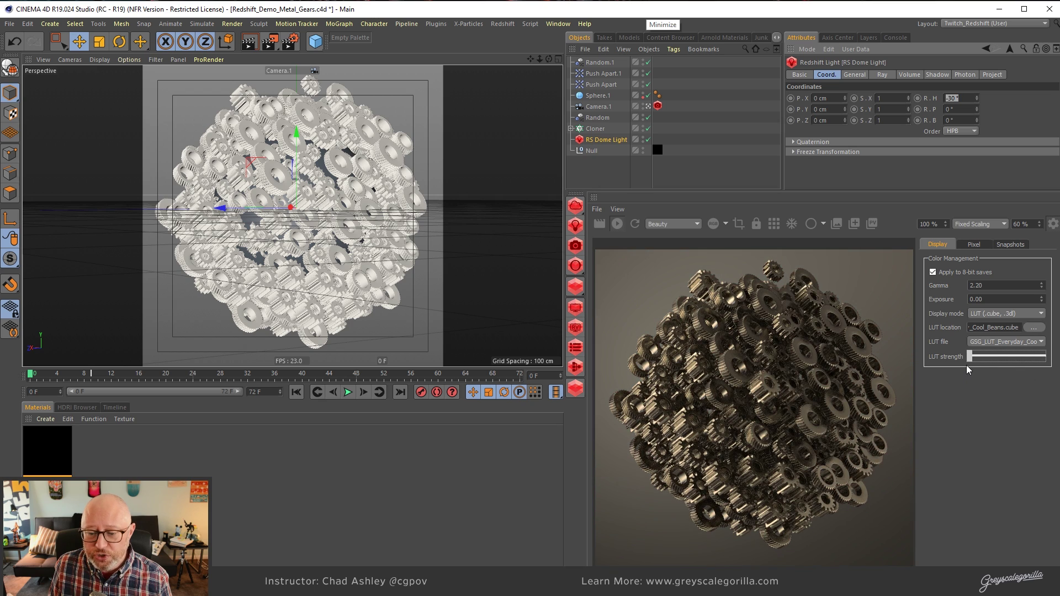
{"action": "left_click", "coordinate": [989, 330]}
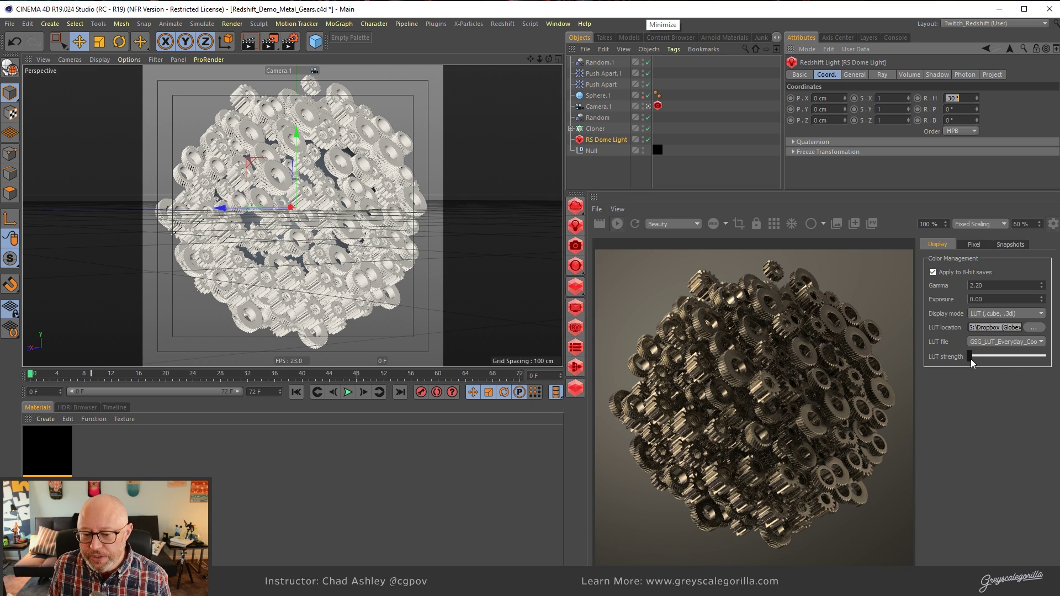
{"action": "left_click_drag", "start_coordinate": [971, 362], "coordinate": [1042, 356]}
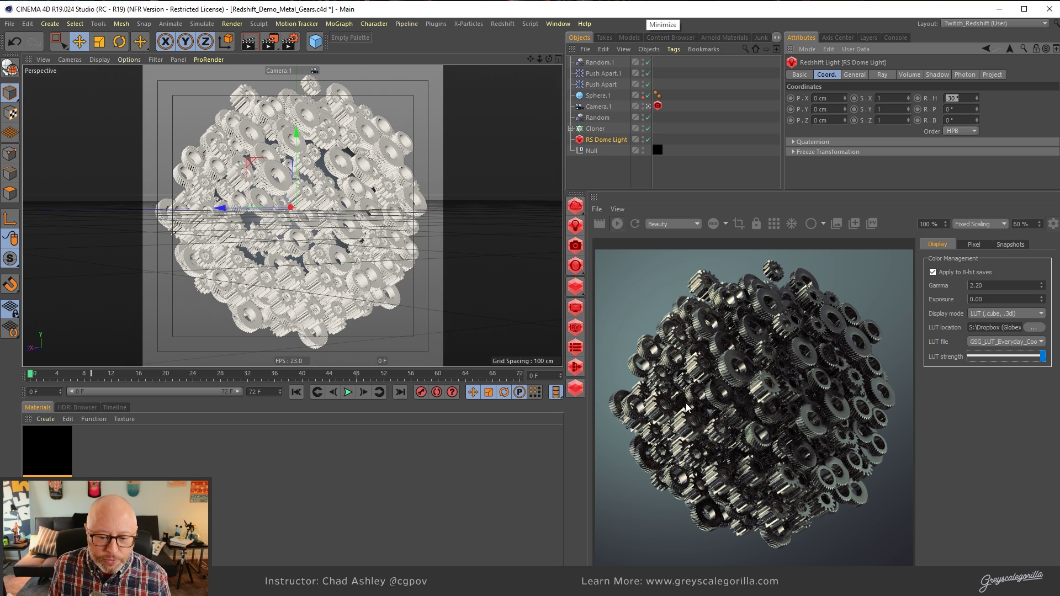
{"action": "mouse_move", "coordinate": [1042, 356]}
{"action": "left_mouse_down"}
{"action": "mouse_move", "coordinate": [1002, 362]}
{"action": "mouse_move", "coordinate": [1043, 357]}
{"action": "left_mouse_up"}
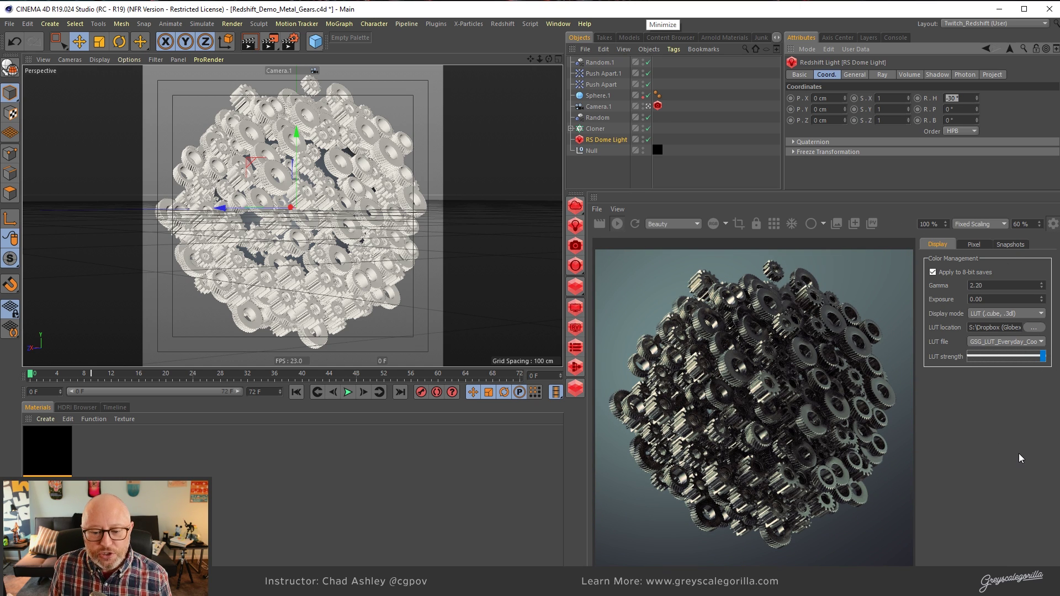
- Send the current render to the Picture Viewer, compare it with the graded render view, and close the viewer
{"action": "left_click", "coordinate": [871, 223]}
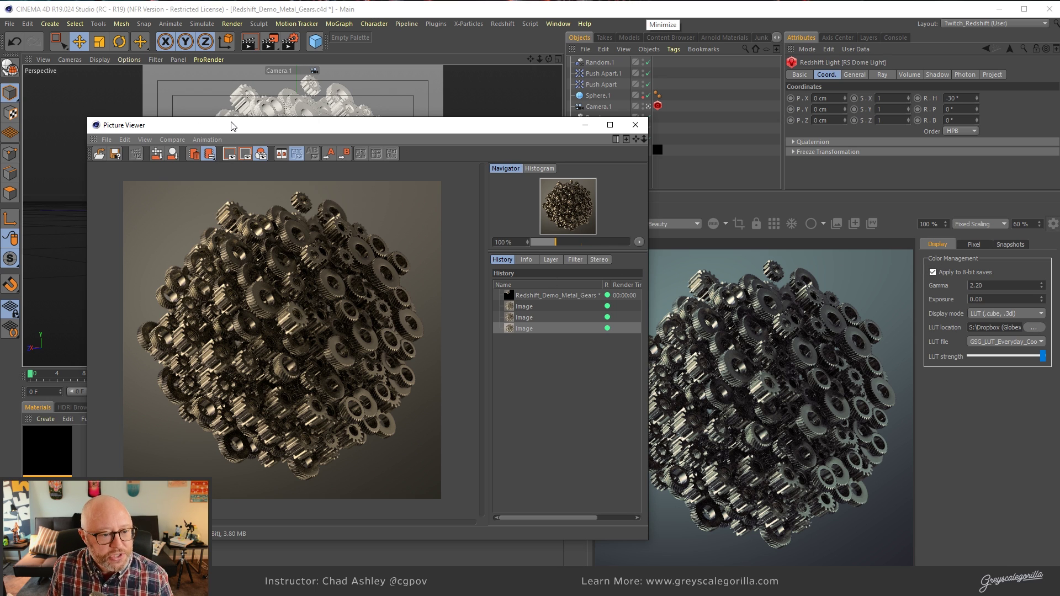
{"action": "left_click_drag", "start_coordinate": [231, 126], "coordinate": [296, 101]}
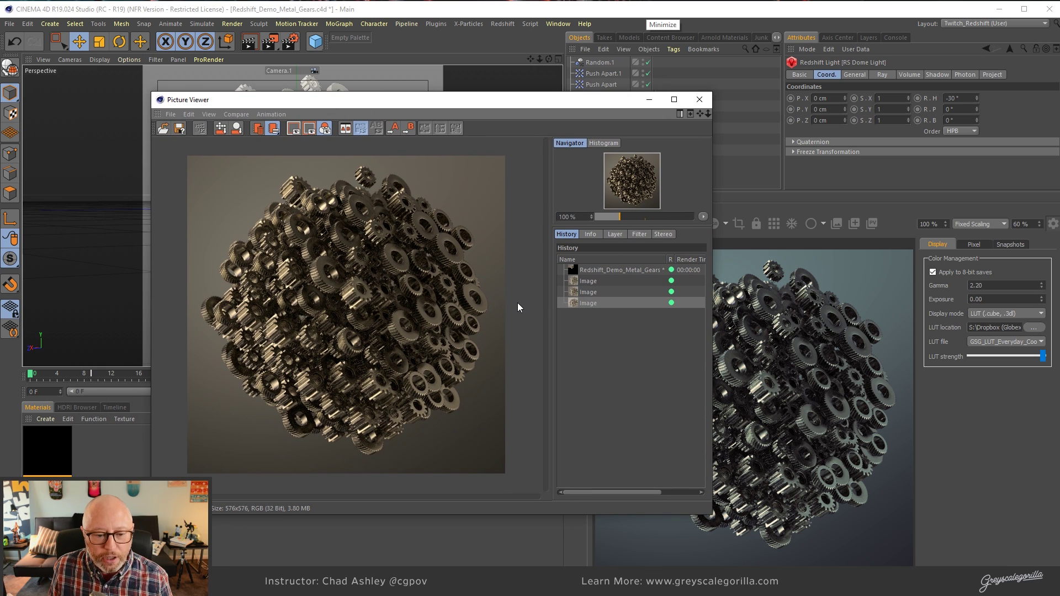
{"action": "left_click_drag", "start_coordinate": [571, 112], "coordinate": [519, 119]}
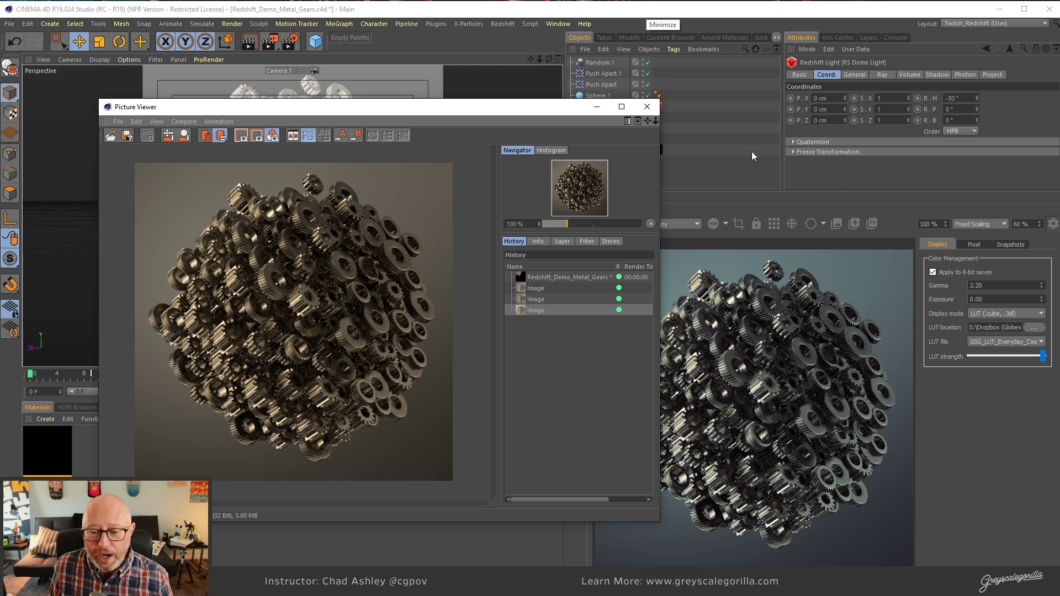
{"action": "left_click", "coordinate": [646, 106]}
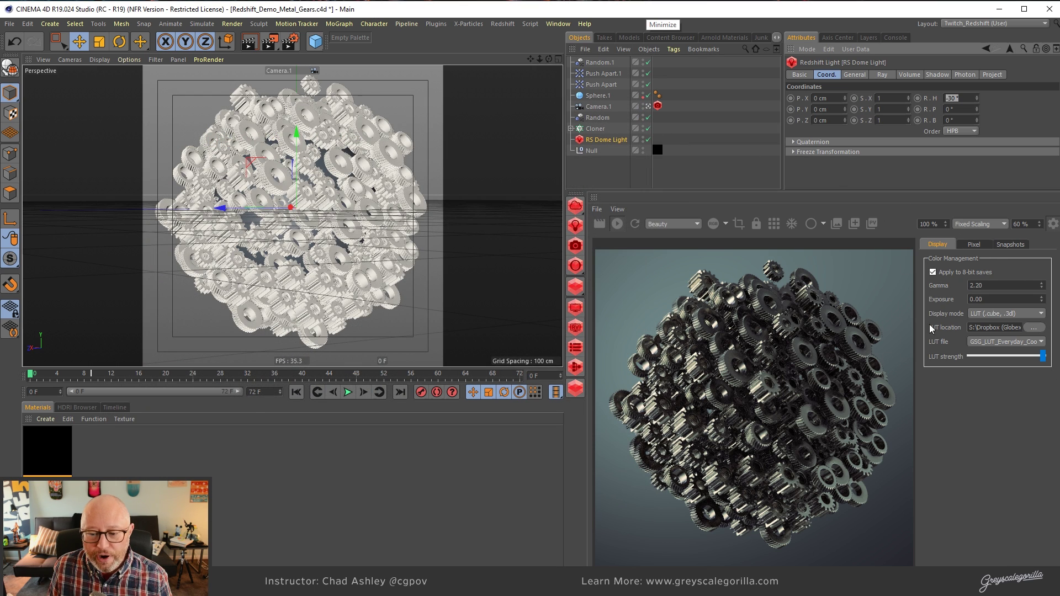
- Set the RS Dome Light's heading rotation (R.H) to -45°
{"action": "left_click", "coordinate": [621, 141]}
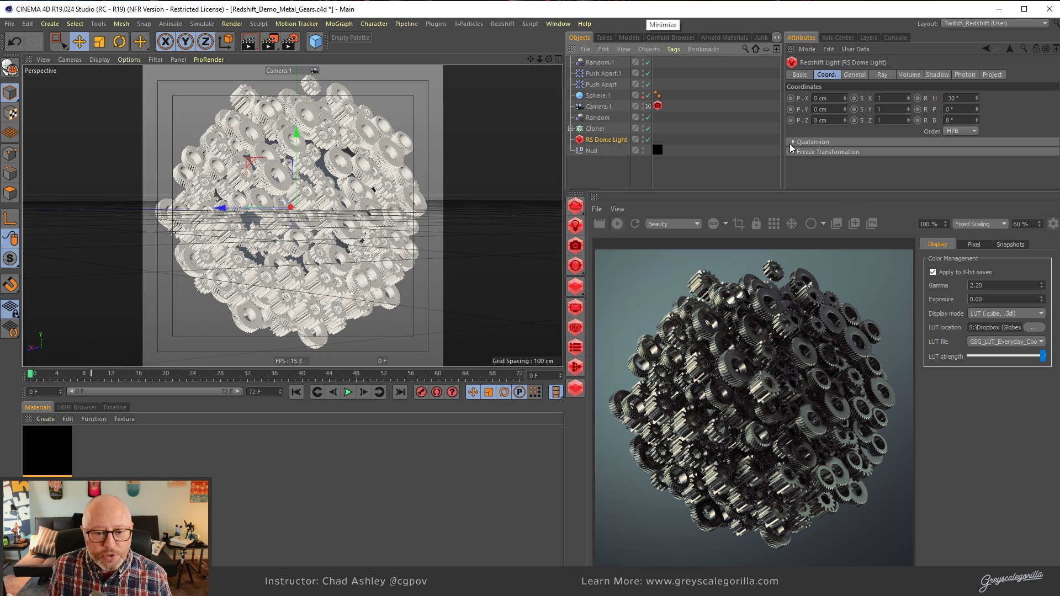
{"action": "left_click", "coordinate": [961, 100]}
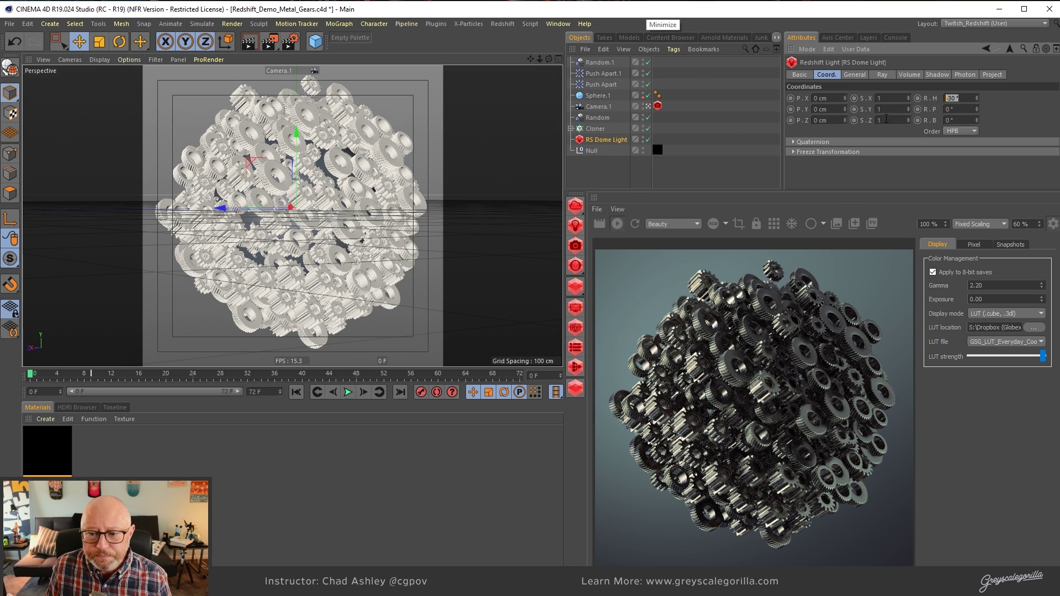
{"action": "type", "text": "-45"}
{"action": "key", "text": "Return"}
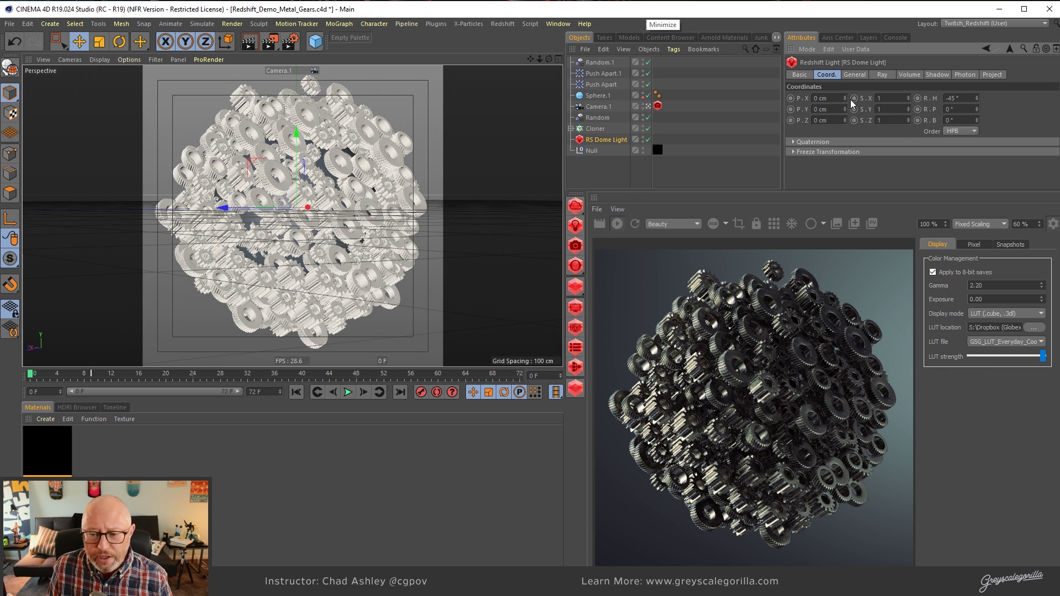
- Set the RS Dome Light's heading rotation (R.H) to -60°
{"action": "left_click", "coordinate": [955, 99]}
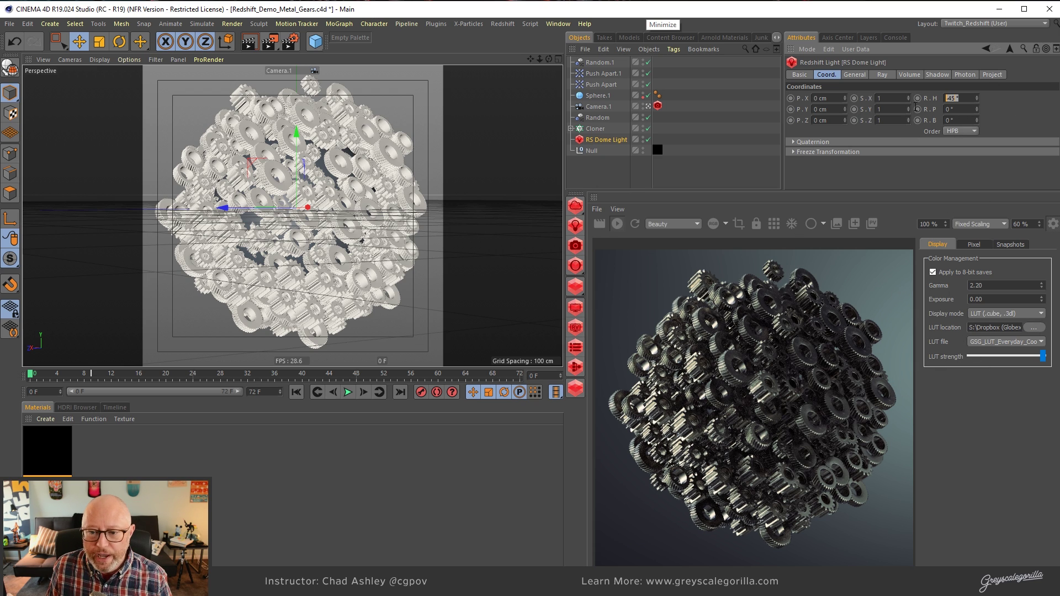
{"action": "key", "text": "BackSpace"}
{"action": "type", "text": "-6"}
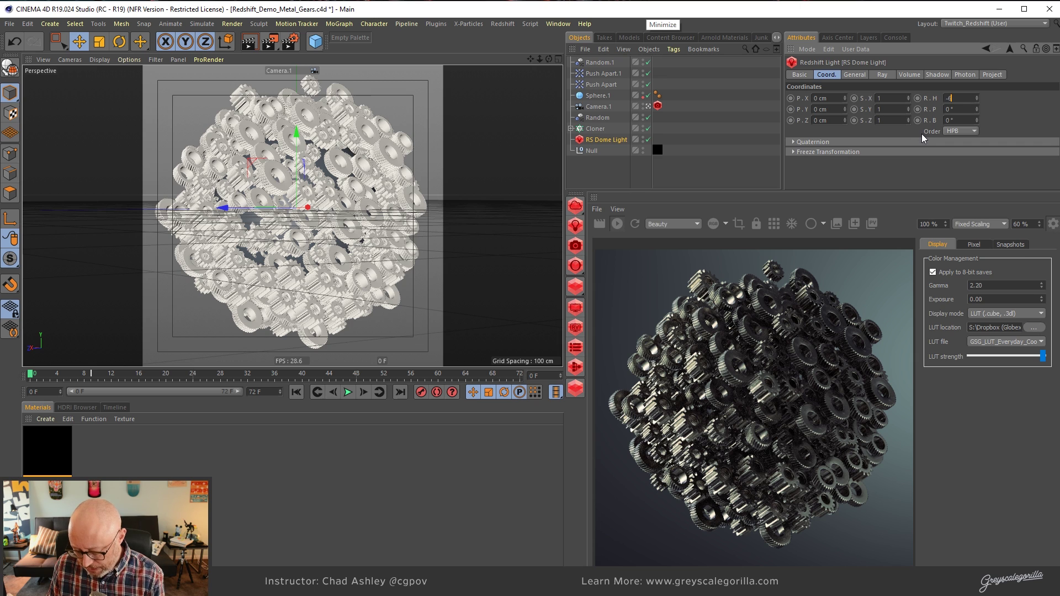
{"action": "type", "text": "0"}
{"action": "key", "text": "Return"}
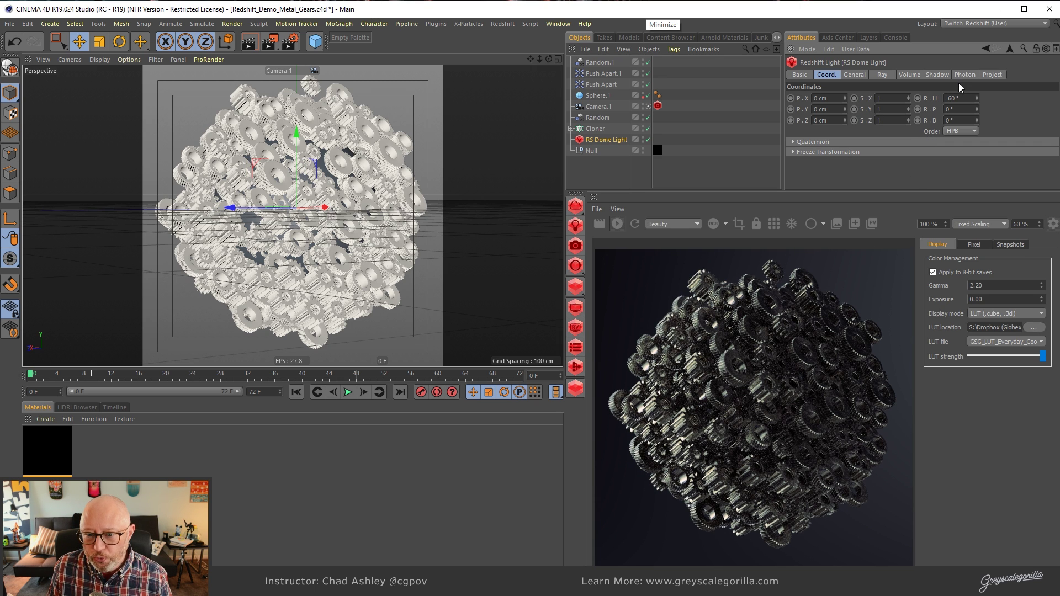
- Return the RS Dome Light's heading rotation (R.H) to -30°
{"action": "left_click", "coordinate": [951, 98]}
{"action": "type", "text": "-30"}
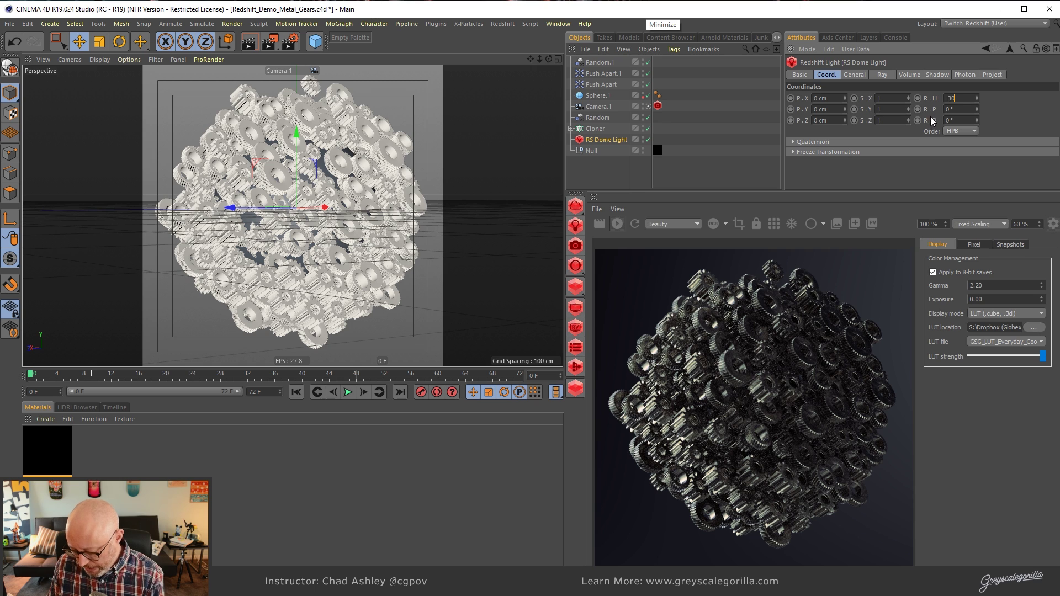
{"action": "key", "text": "Return"}
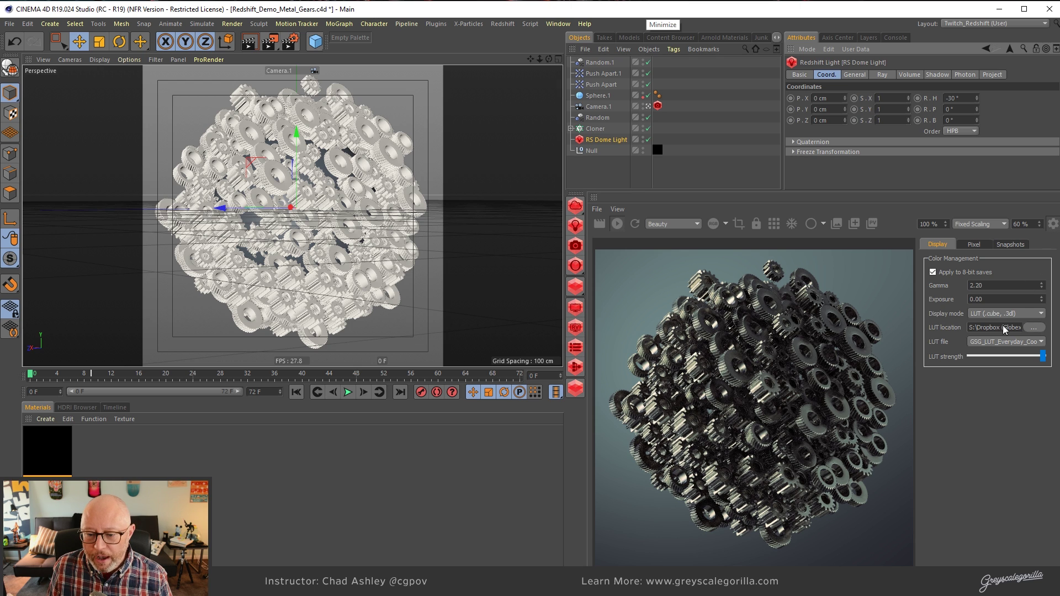
- Load the black-and-white LUT GSG_LUT_BW_PhotographyClass.cube from the 05_BW/CUBE folder for the render view
{"action": "left_click", "coordinate": [1035, 329]}
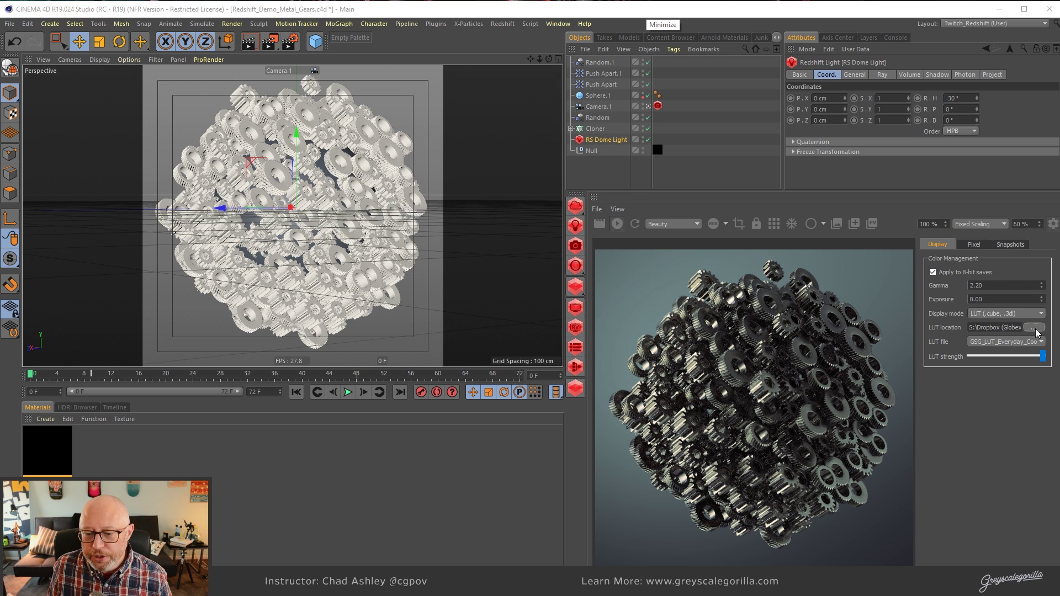
{"action": "left_click", "coordinate": [629, 94]}
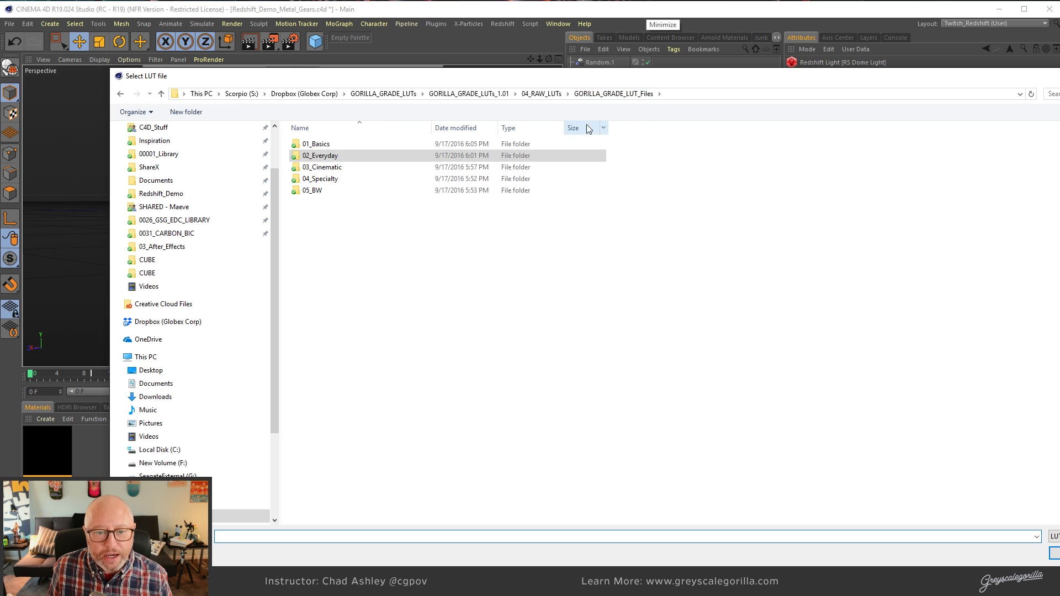
{"action": "double_click", "coordinate": [330, 188]}
{"action": "double_click", "coordinate": [318, 167]}
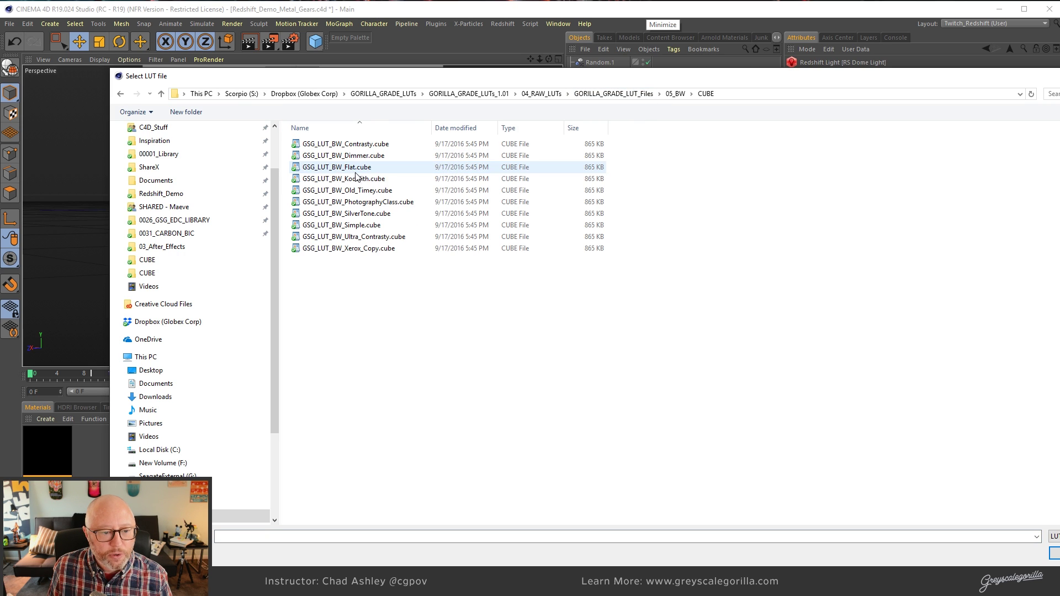
{"action": "double_click", "coordinate": [371, 202]}
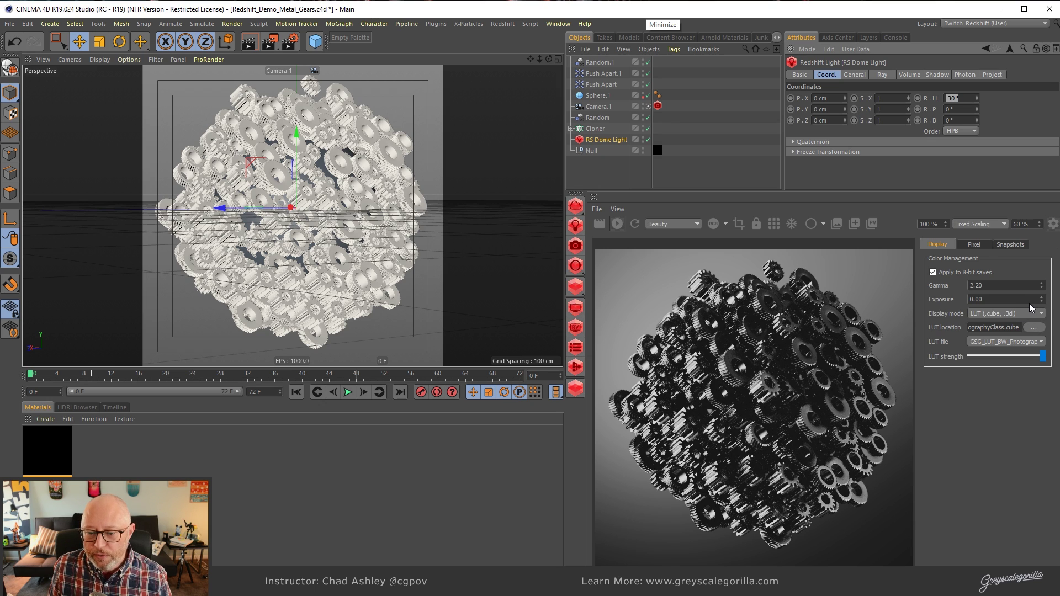
- Switch the render view's display mode to sRGB and set the gamma to 1
{"action": "left_click", "coordinate": [985, 313]}
{"action": "left_click", "coordinate": [984, 320]}
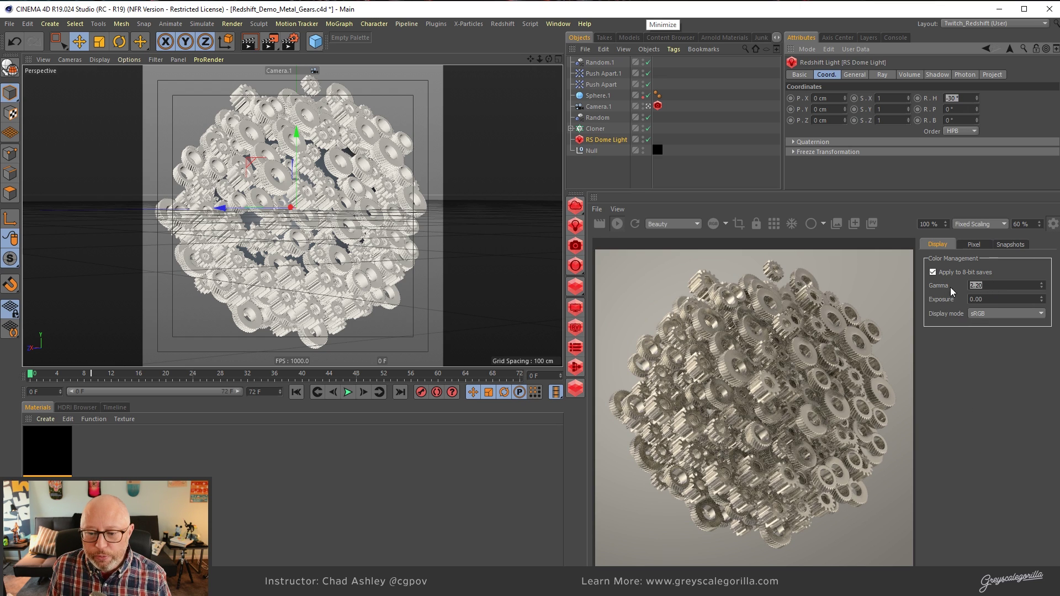
{"action": "type", "text": "1"}
{"action": "key", "text": "Return"}
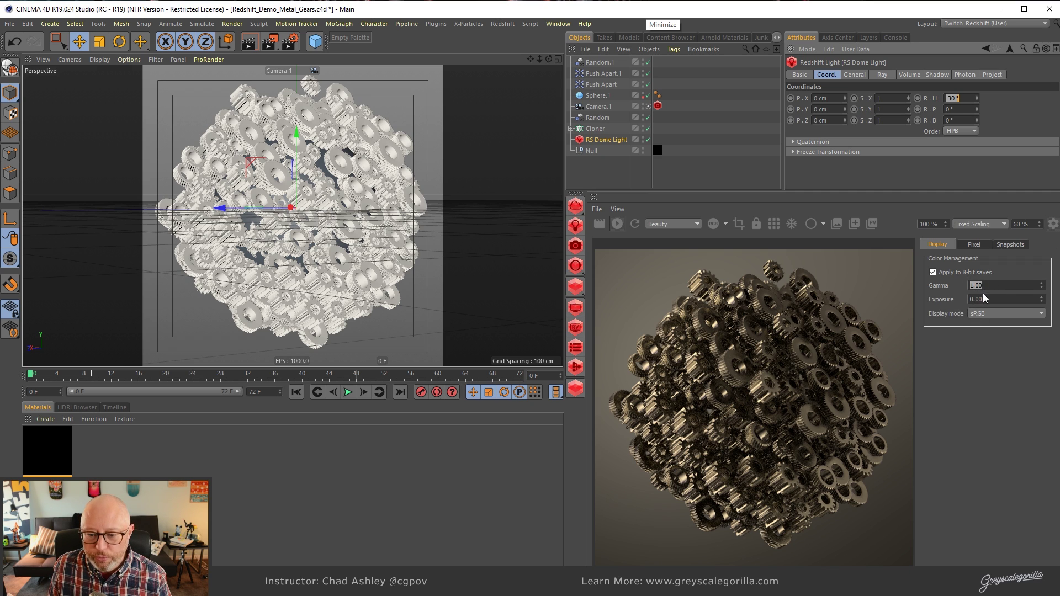
- Set the gamma back to 2.2 and return the display mode to LUT (.cube, .3dl)
{"action": "type", "text": "2.2"}
{"action": "key", "text": "Return"}
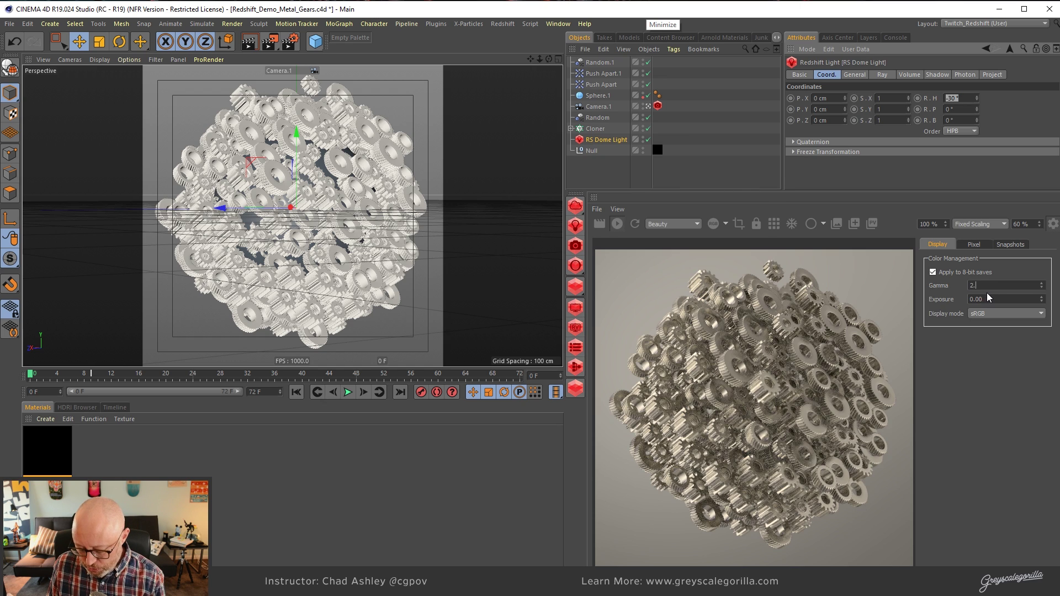
{"action": "left_click", "coordinate": [990, 312]}
{"action": "left_click", "coordinate": [990, 336]}
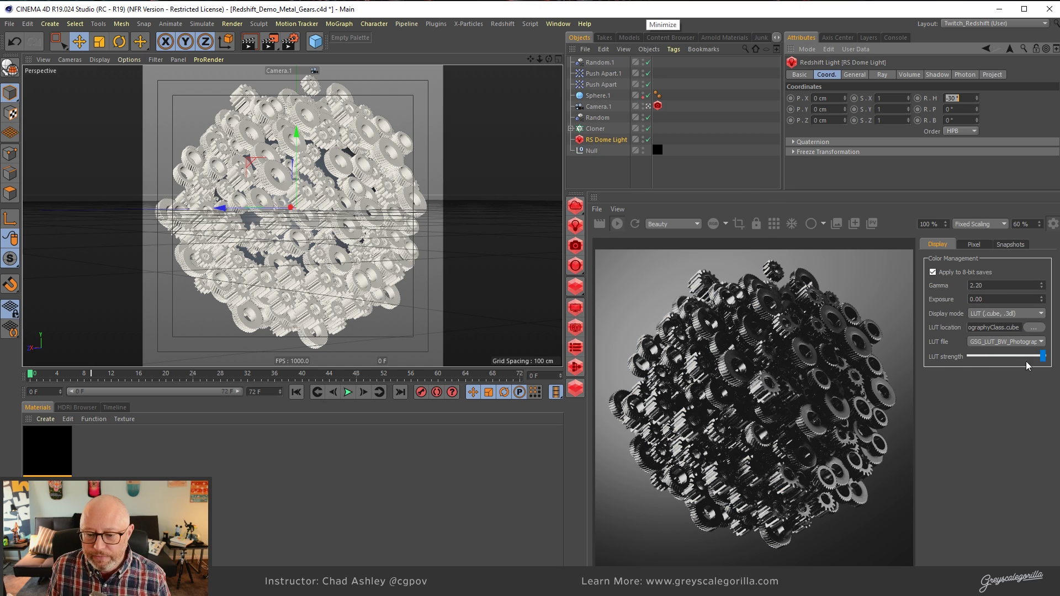
{"action": "mouse_move", "coordinate": [1043, 356]}
{"action": "left_mouse_down"}
{"action": "mouse_move", "coordinate": [995, 356]}
{"action": "mouse_move", "coordinate": [1043, 358]}
{"action": "left_mouse_up"}
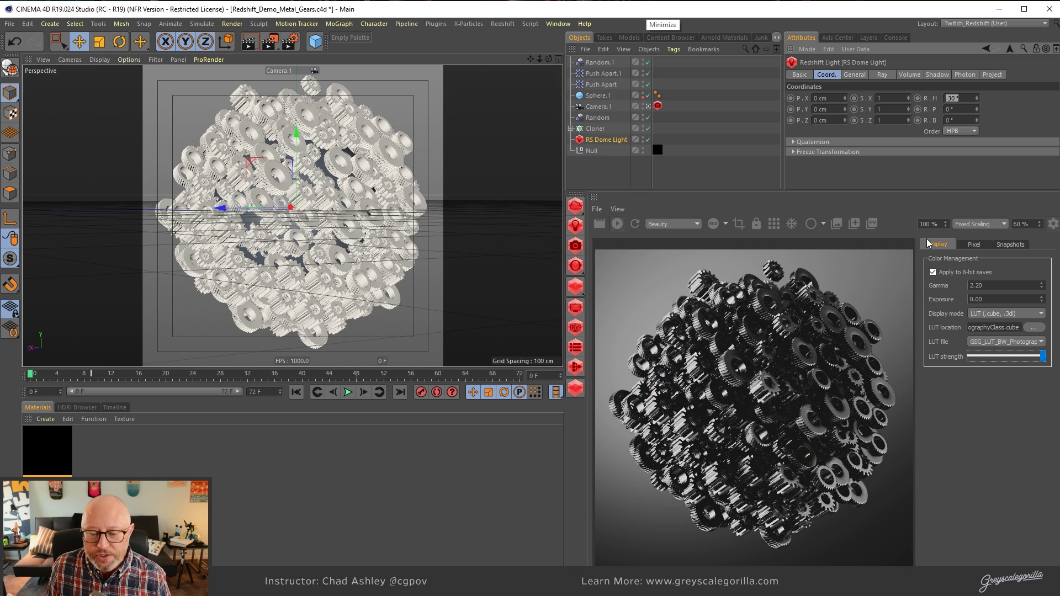